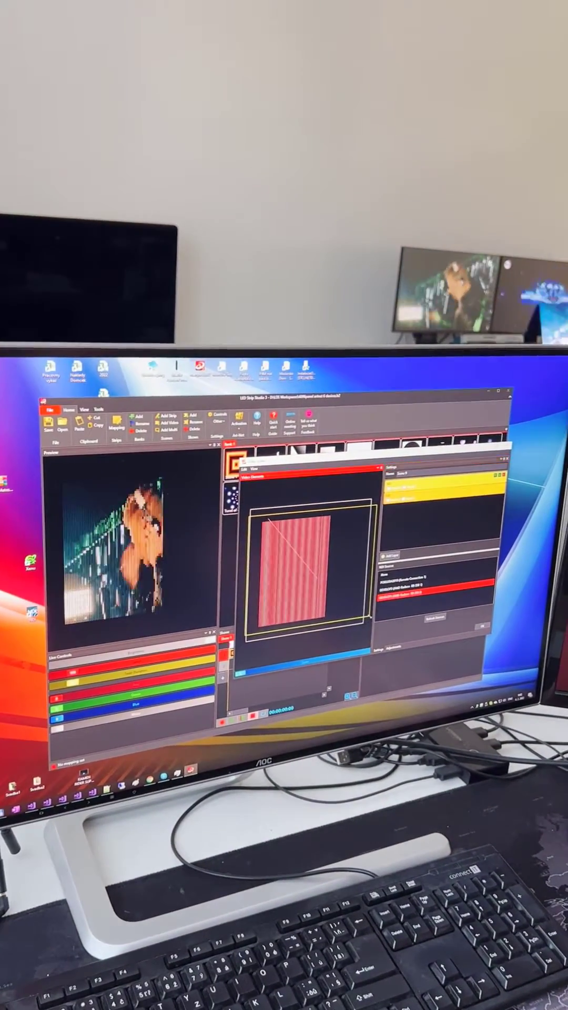
Drag the yellow video layer's bottom edge upward so it fills only the panel's upper half.
drag(371, 615, 349, 563)
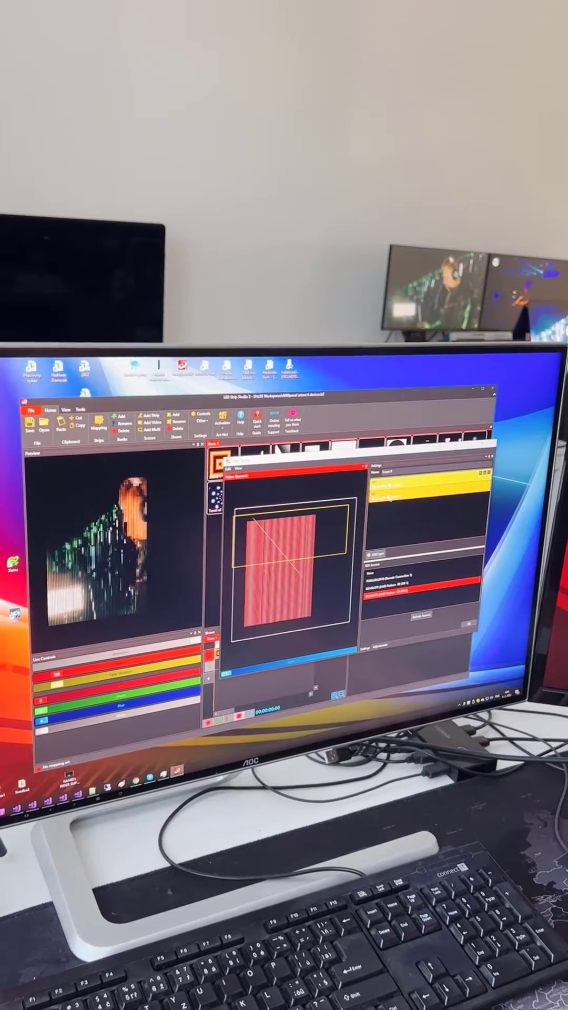